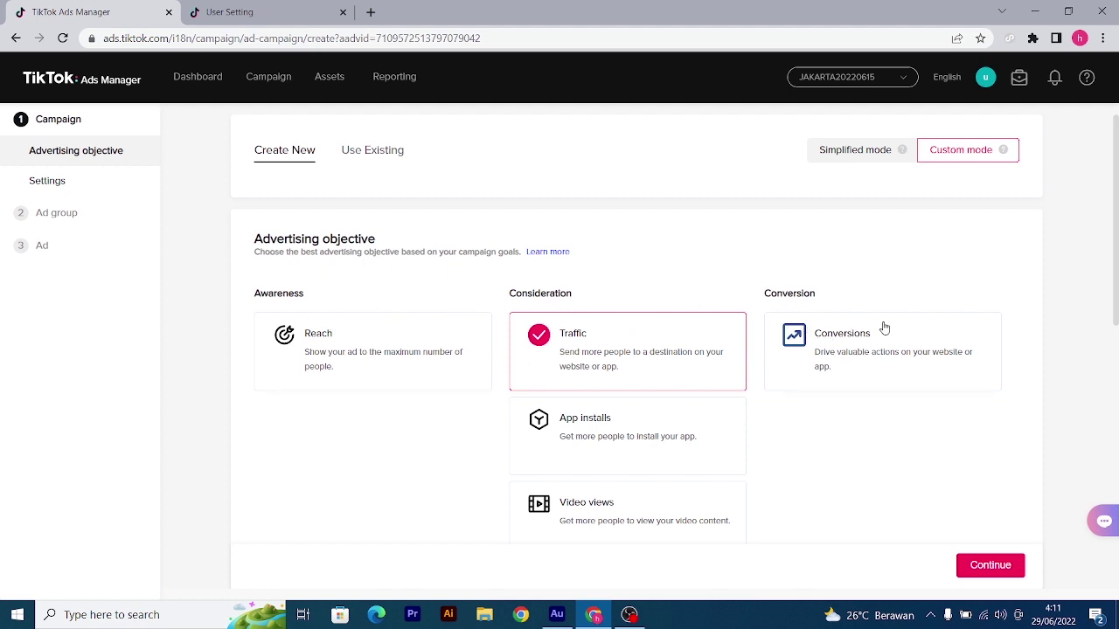
Keep Traffic as the campaign's advertising objective and continue to the ad group settings
scroll(830, 489, "down", 2)
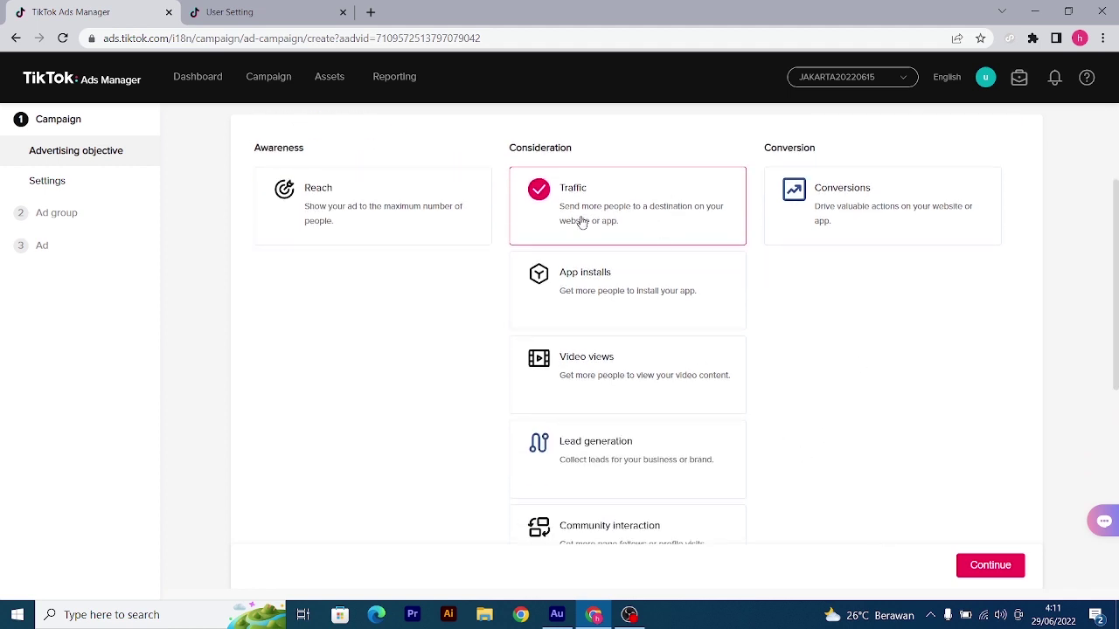
left_click(991, 574)
Set the ad group's daily budget to 200000 IDR and proceed to the ad creation stage
scroll(429, 295, "down", 2)
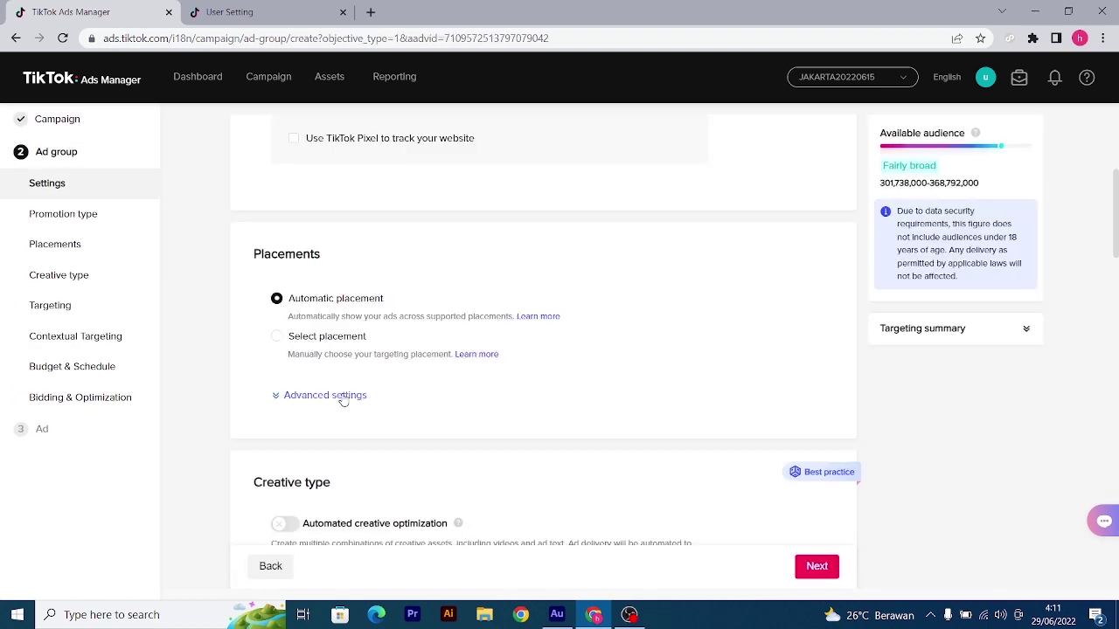
scroll(412, 432, "down", 5)
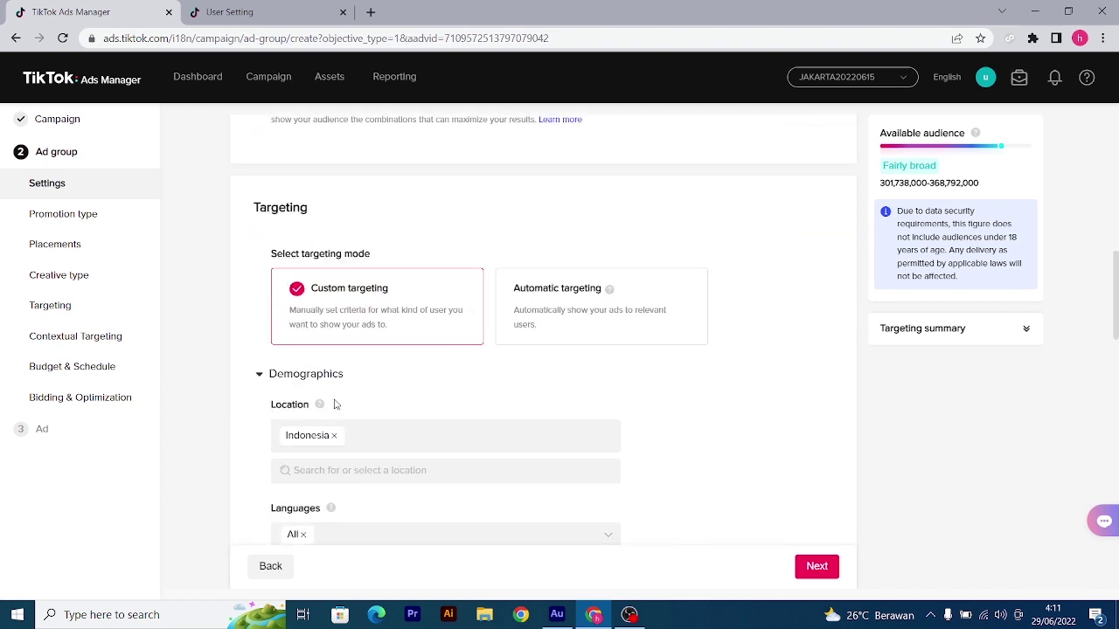
scroll(438, 410, "down", 5)
scroll(404, 352, "down", 4)
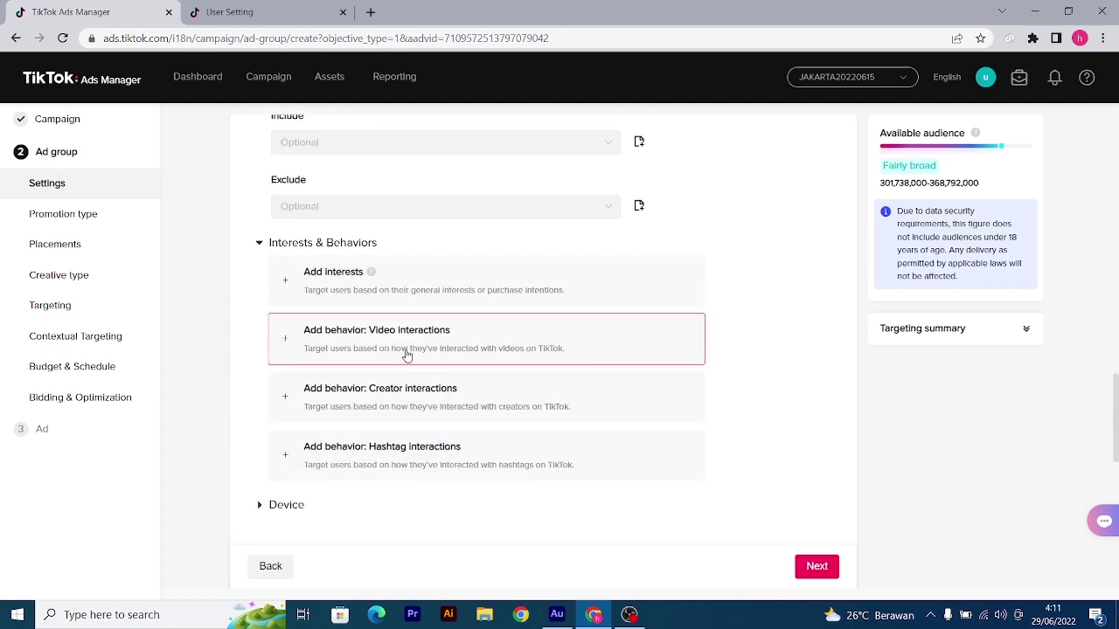
scroll(400, 220, "up", 2)
scroll(428, 367, "down", 5)
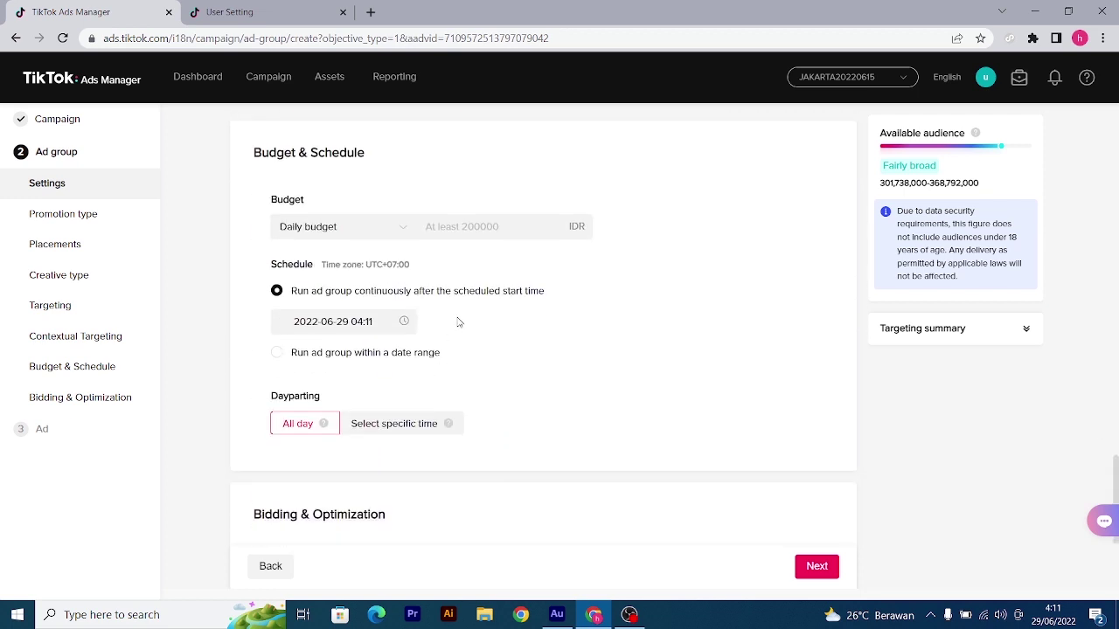
left_click(479, 233)
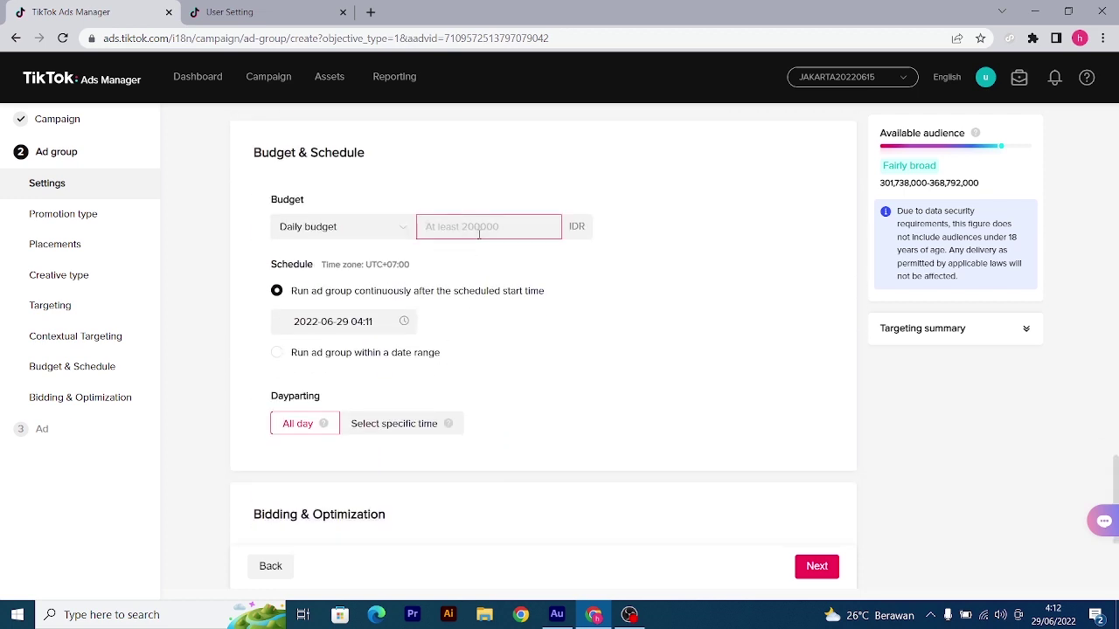
type("200000")
scroll(470, 280, "down", 3)
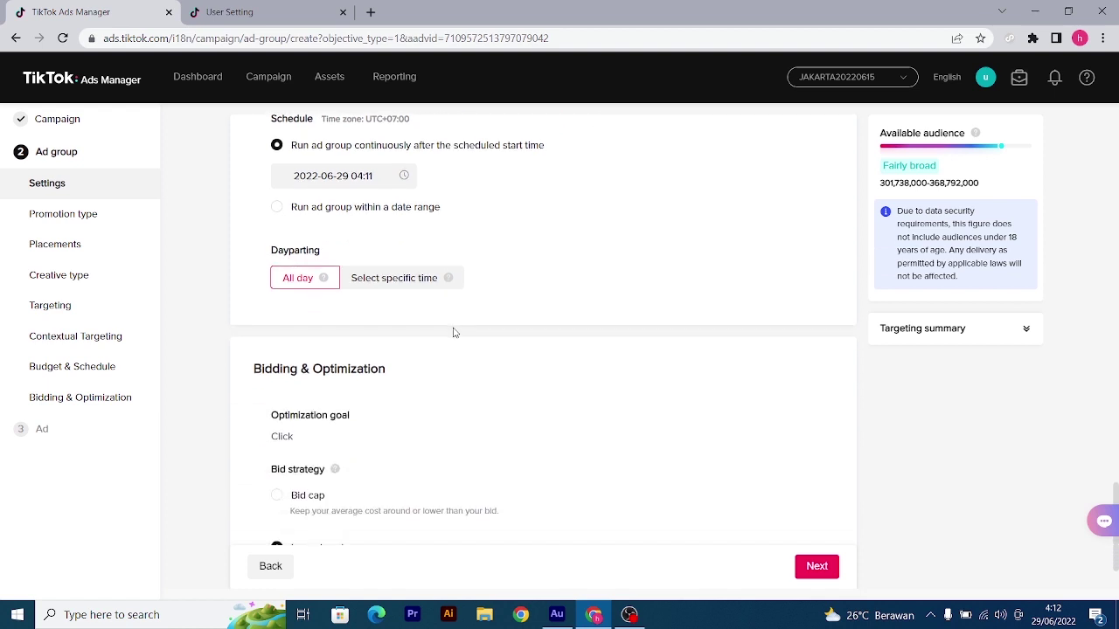
left_click(803, 564)
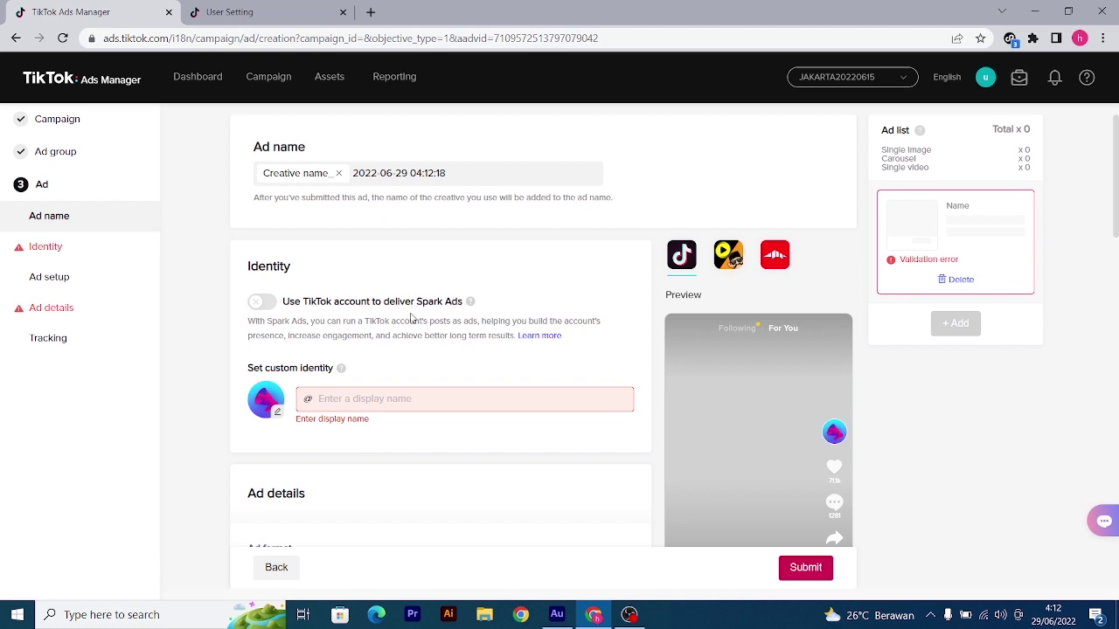
Turn on the use of a TikTok account to deliver Spark Ads in the ad's identity settings
double_click(266, 308)
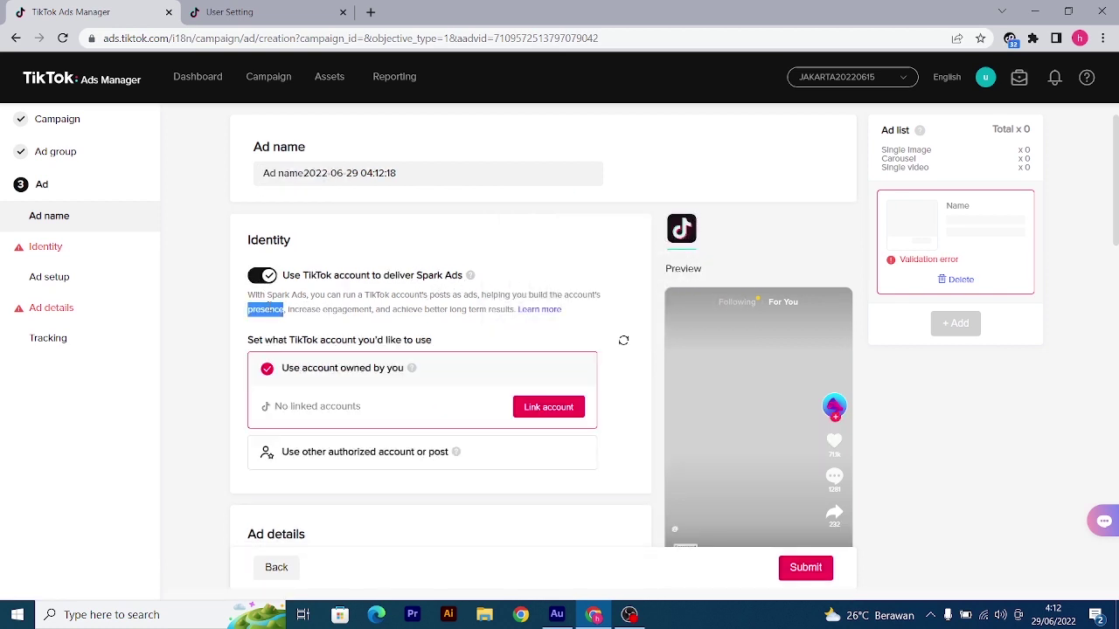
scroll(485, 354, "down", 1)
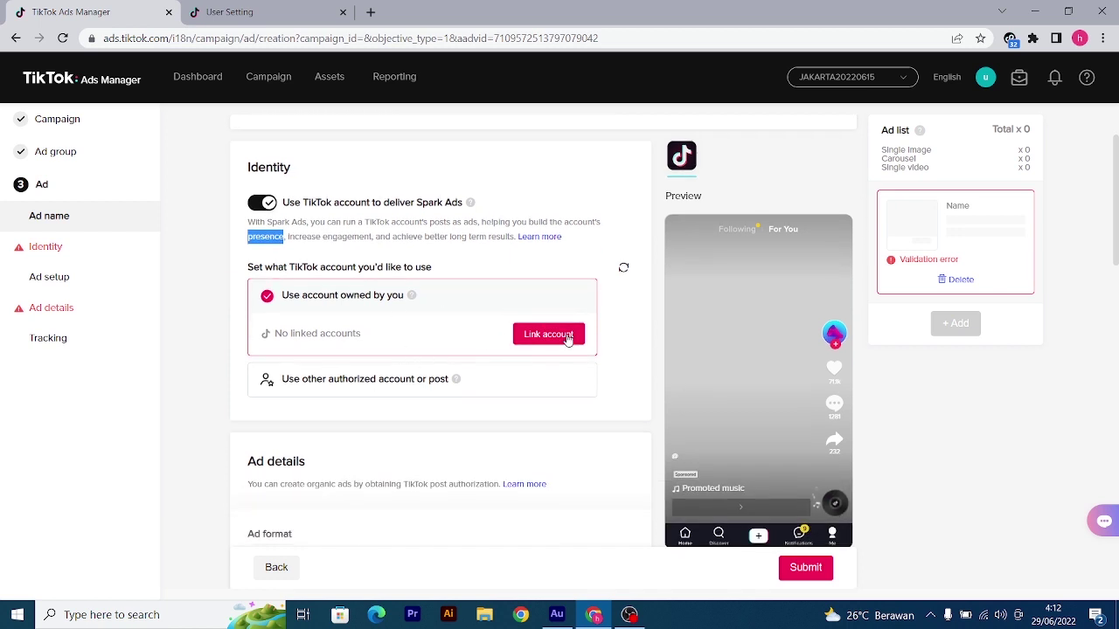
left_click(986, 81)
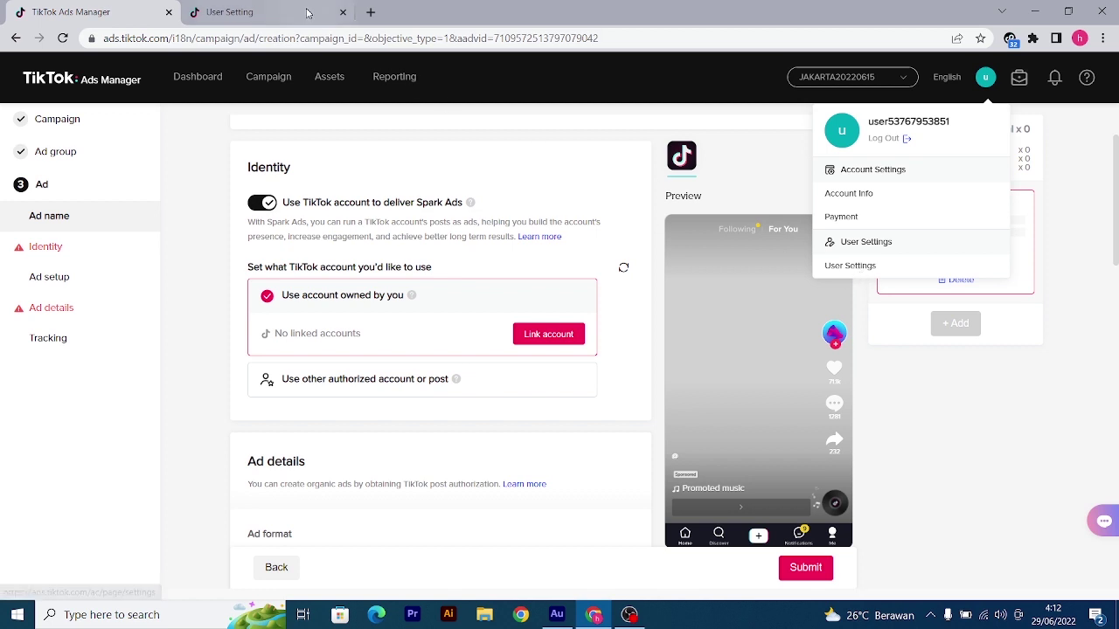
left_click(257, 7)
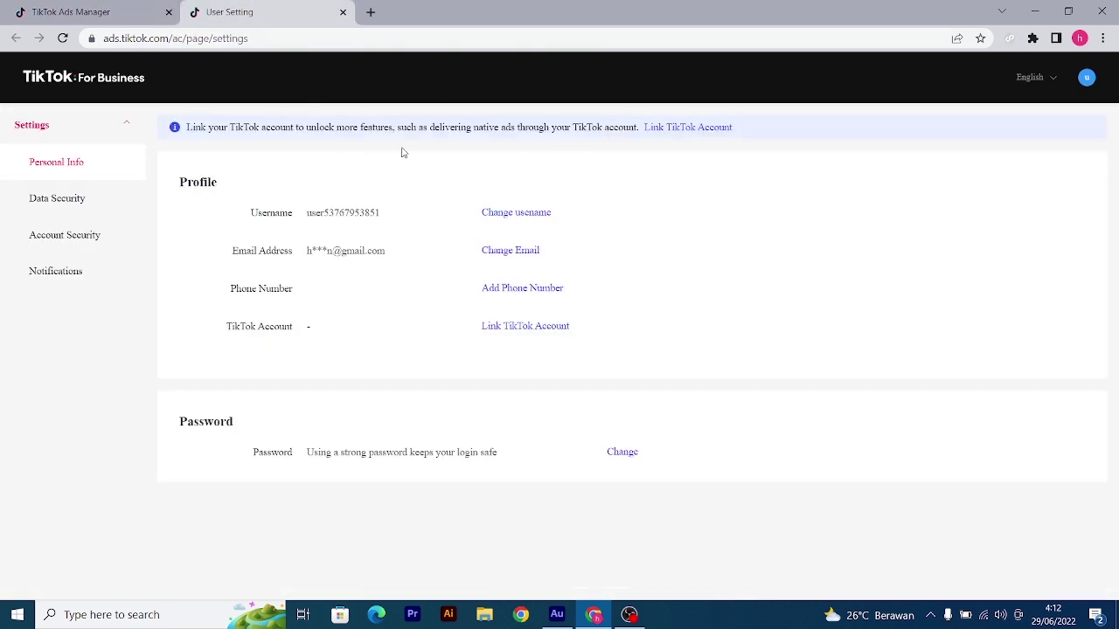
left_click(658, 131)
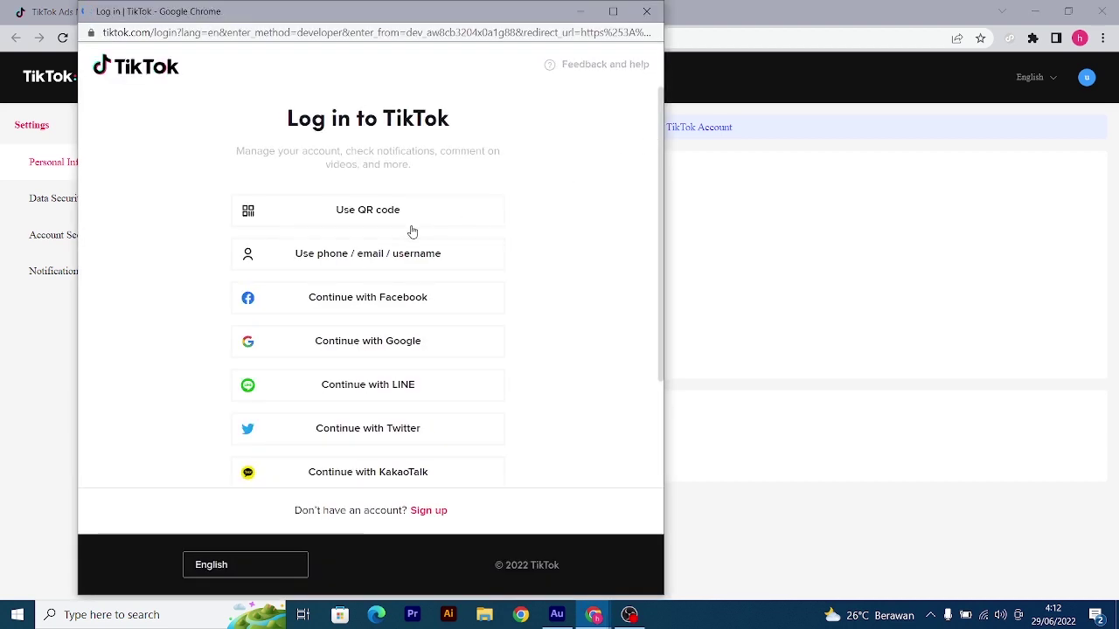
left_click(646, 10)
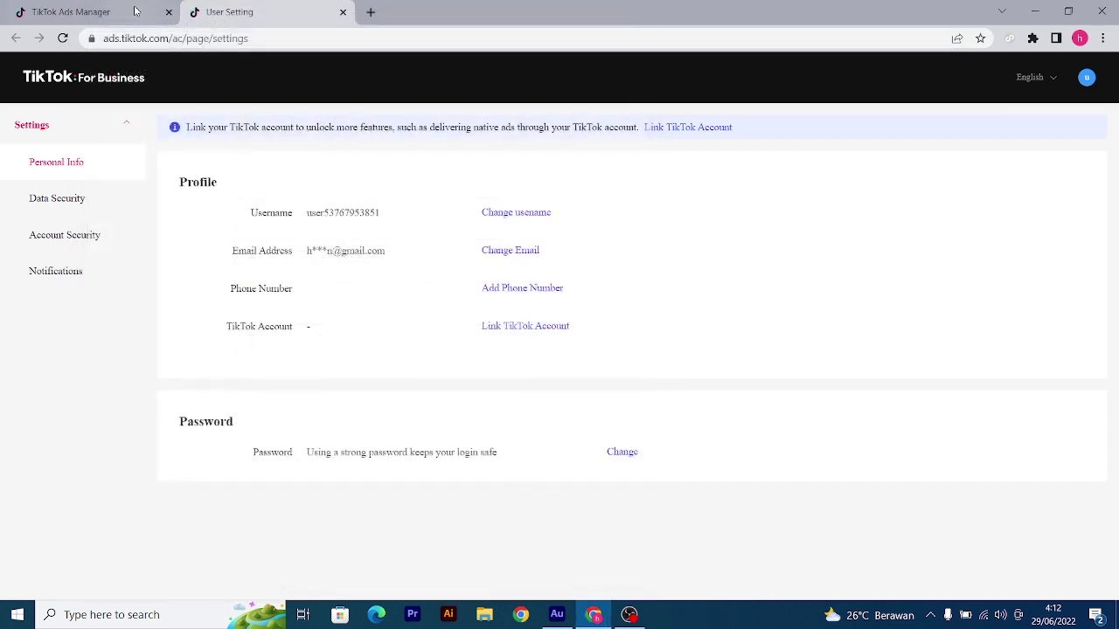
left_click(135, 11)
Link an owned TikTok account to the ad identity with QR code login and authorize TikTok For Business to access it
left_click(564, 337)
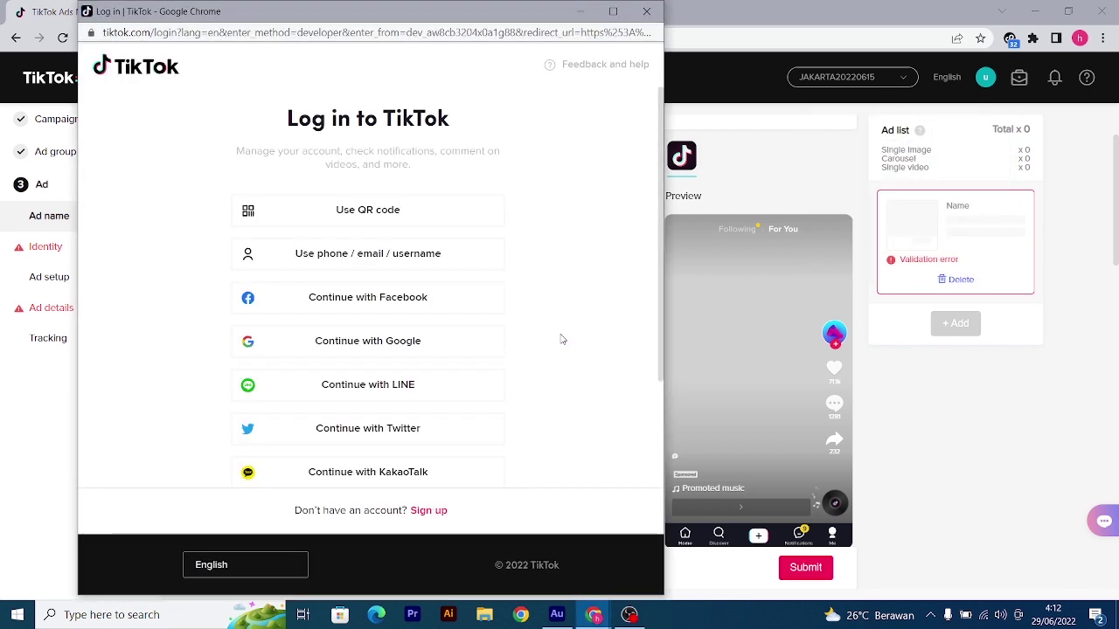
left_click(402, 221)
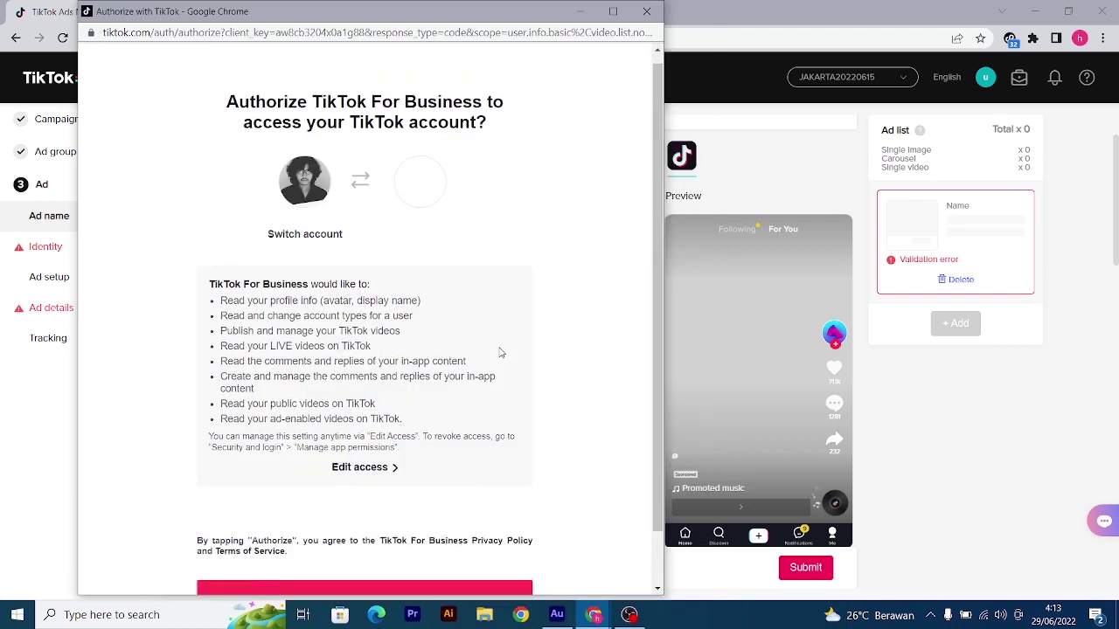
scroll(500, 353, "down", 2)
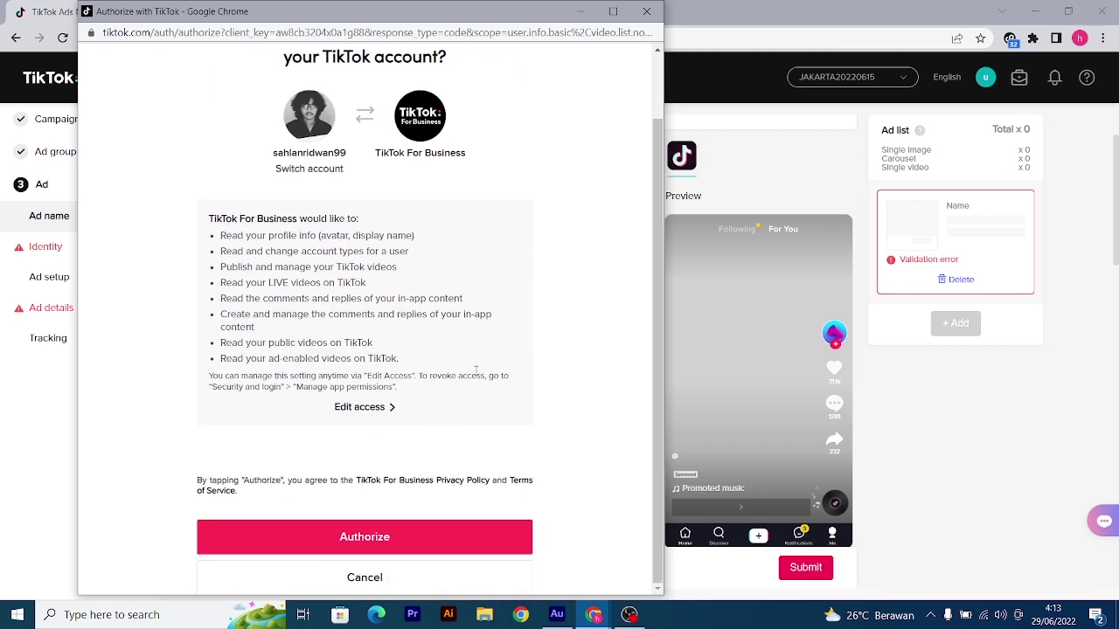
left_click(377, 550)
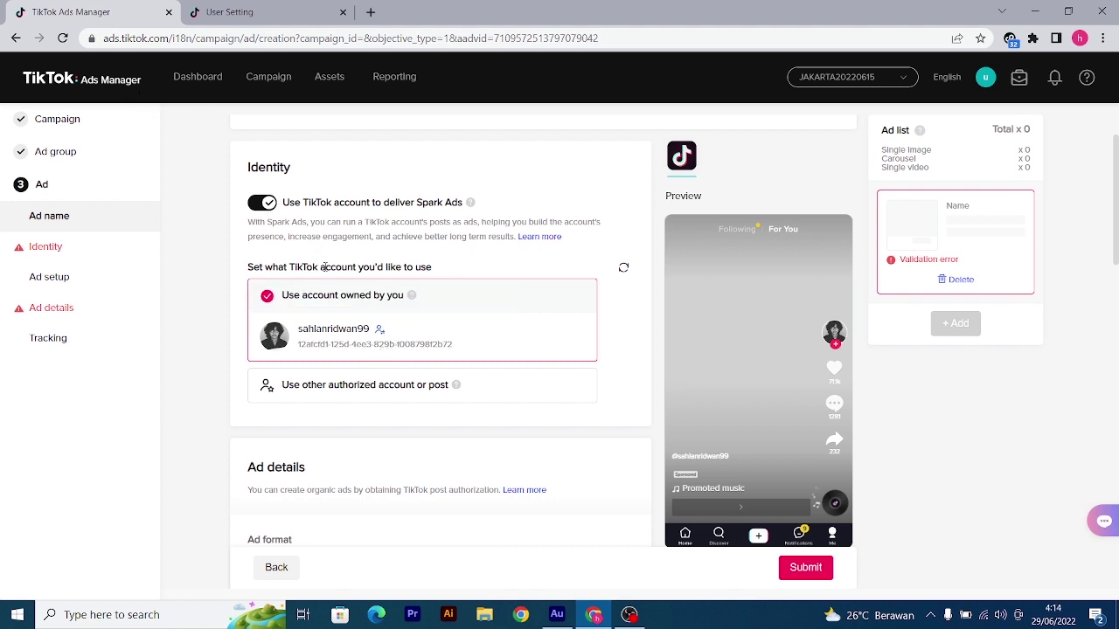
Switch the identity to another authorized account or post, paste the TikTok post authorization code, look up the post and confirm it
left_click(371, 400)
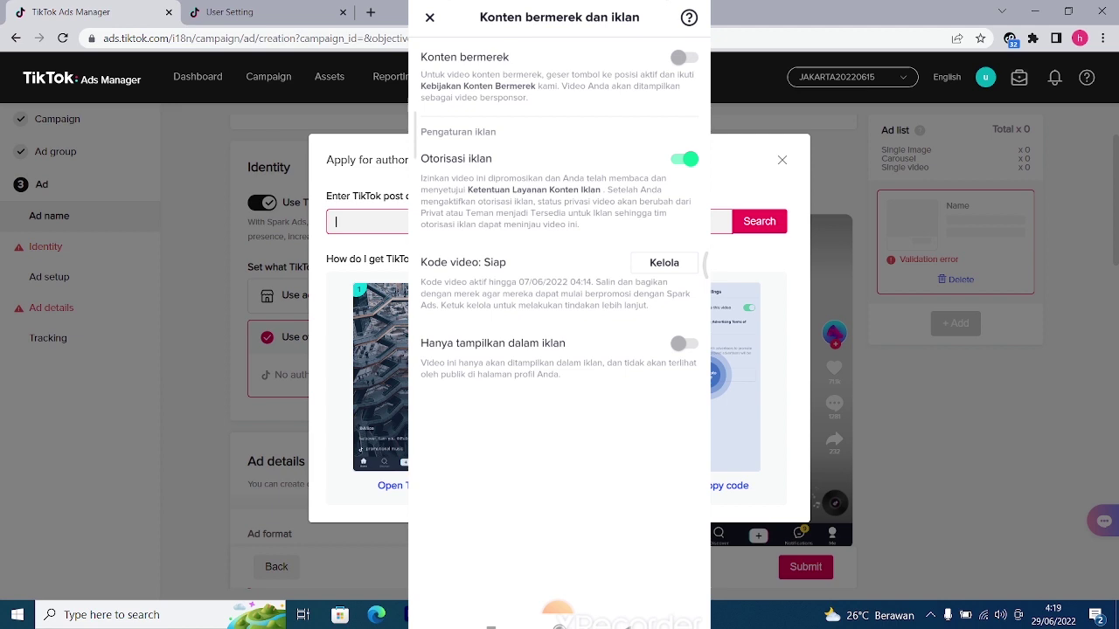
key("ctrl+v")
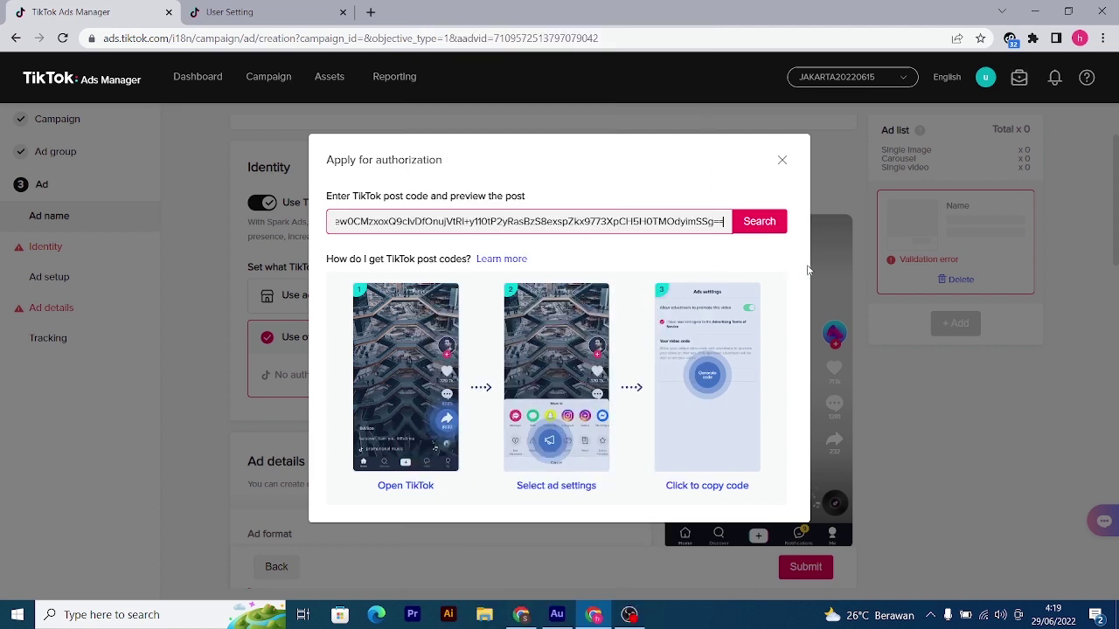
left_click(771, 229)
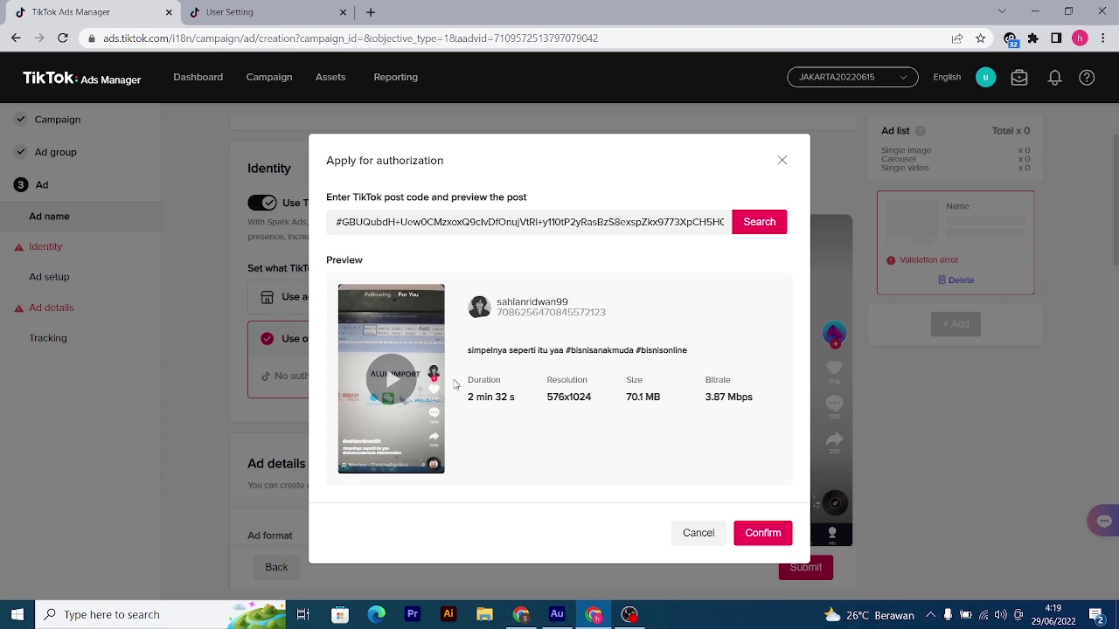
left_click(757, 538)
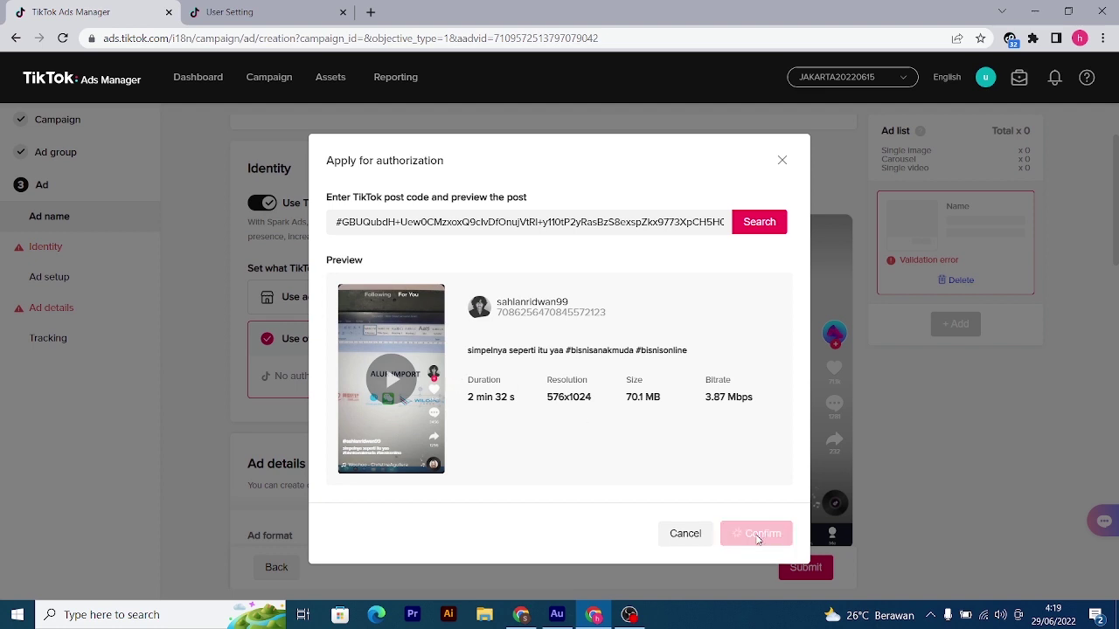
Add the authorized TikTok post "simpelnya seperti itu yaa" from the video library as the single-video ad's creative
scroll(481, 452, "down", 3)
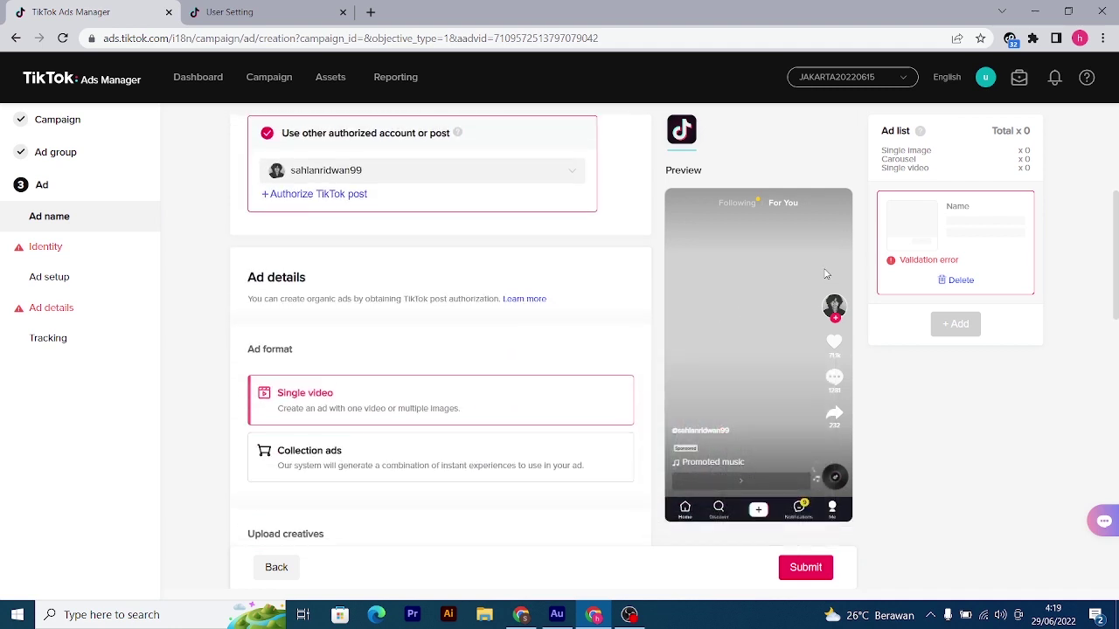
scroll(826, 274, "up", 1)
scroll(464, 350, "down", 4)
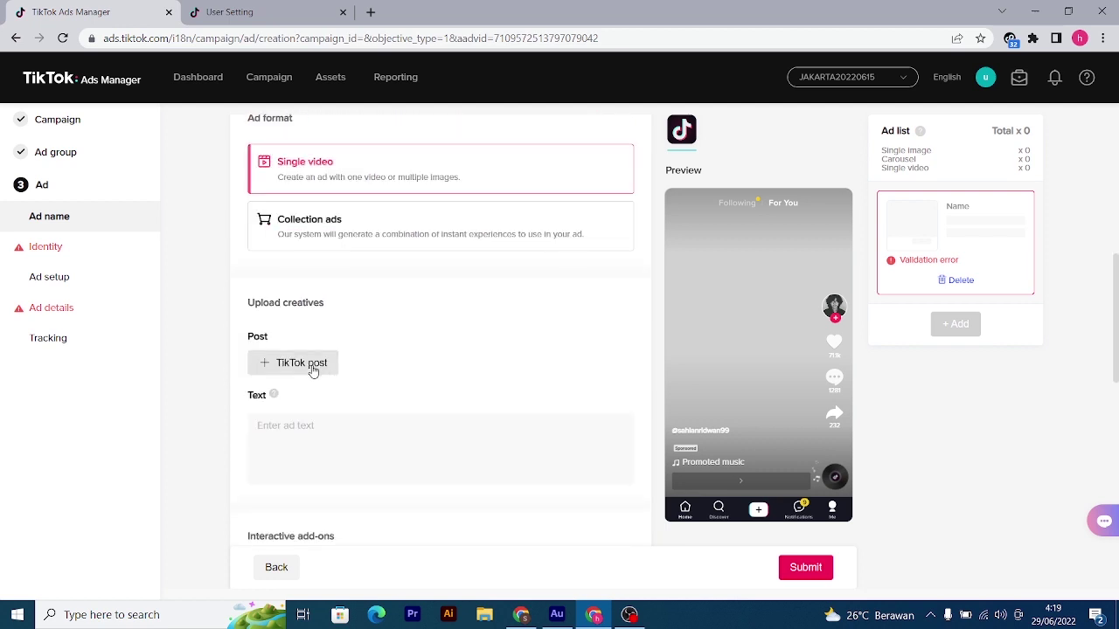
left_click(313, 369)
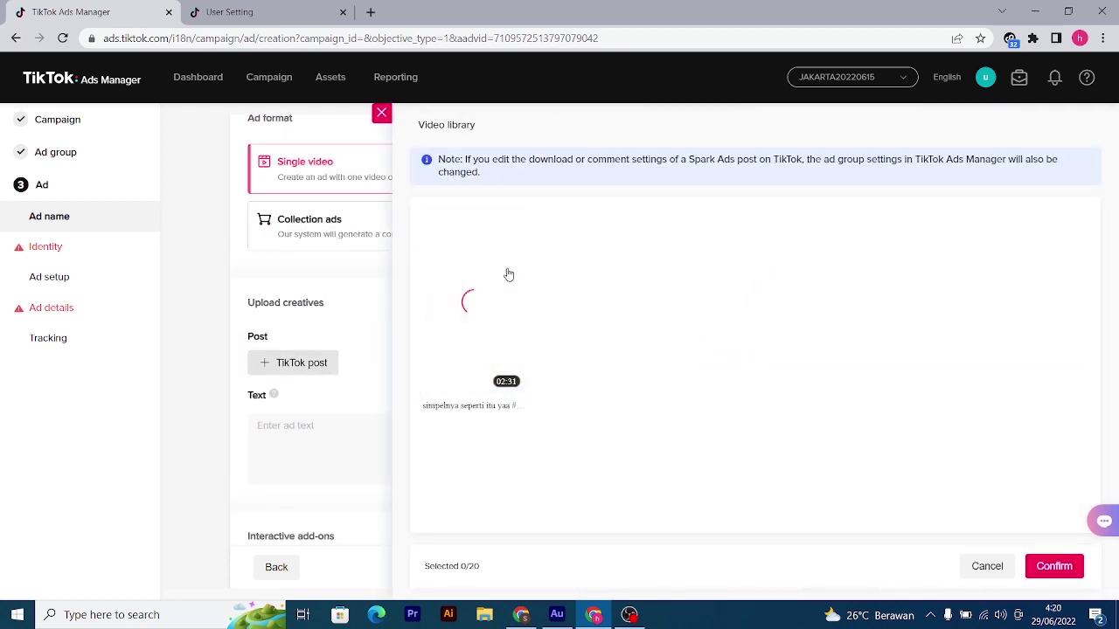
left_click(509, 275)
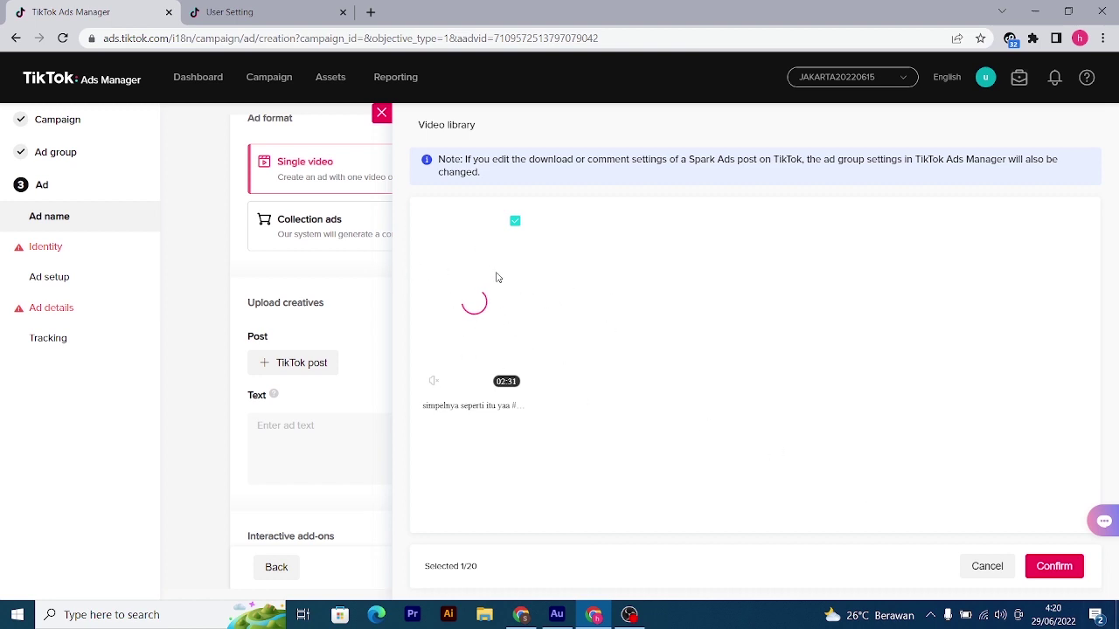
left_click(1055, 566)
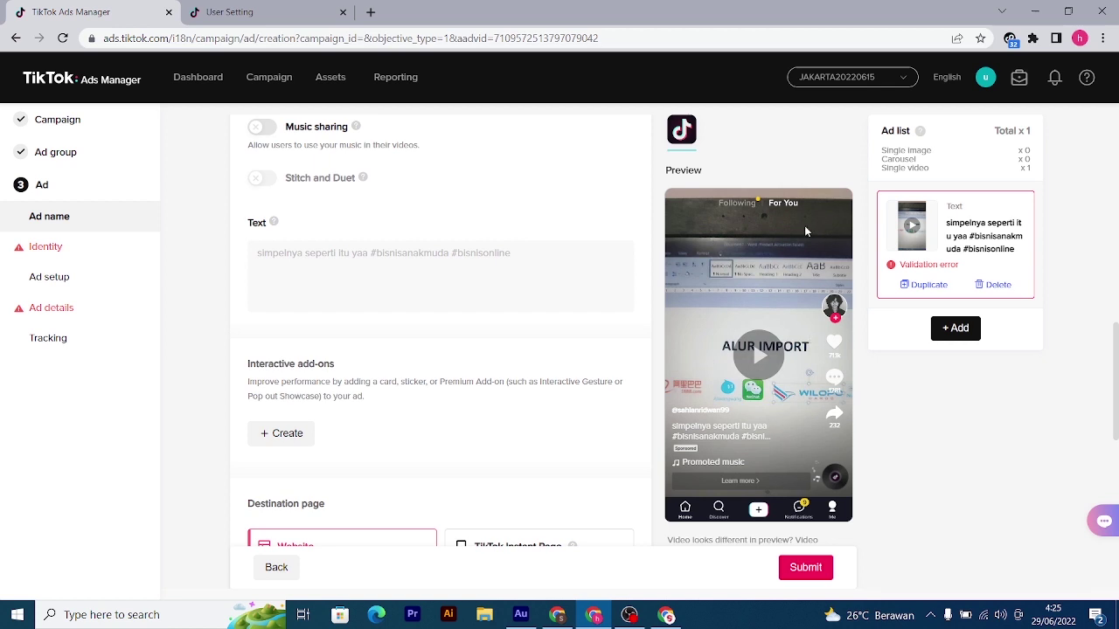
scroll(425, 393, "up", 2)
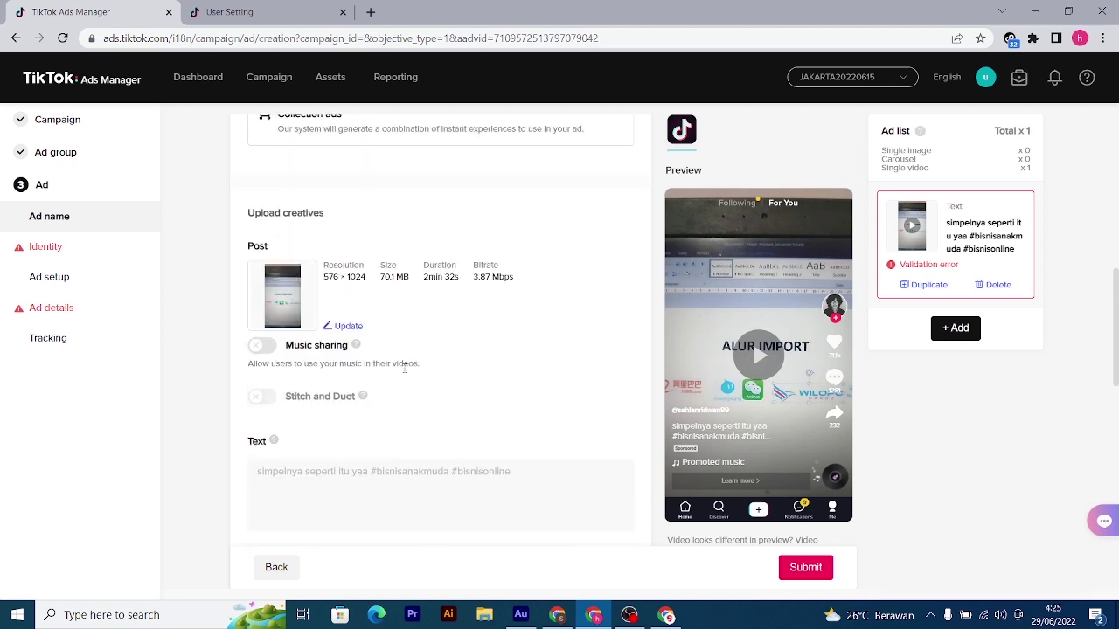
scroll(399, 498, "down", 1)
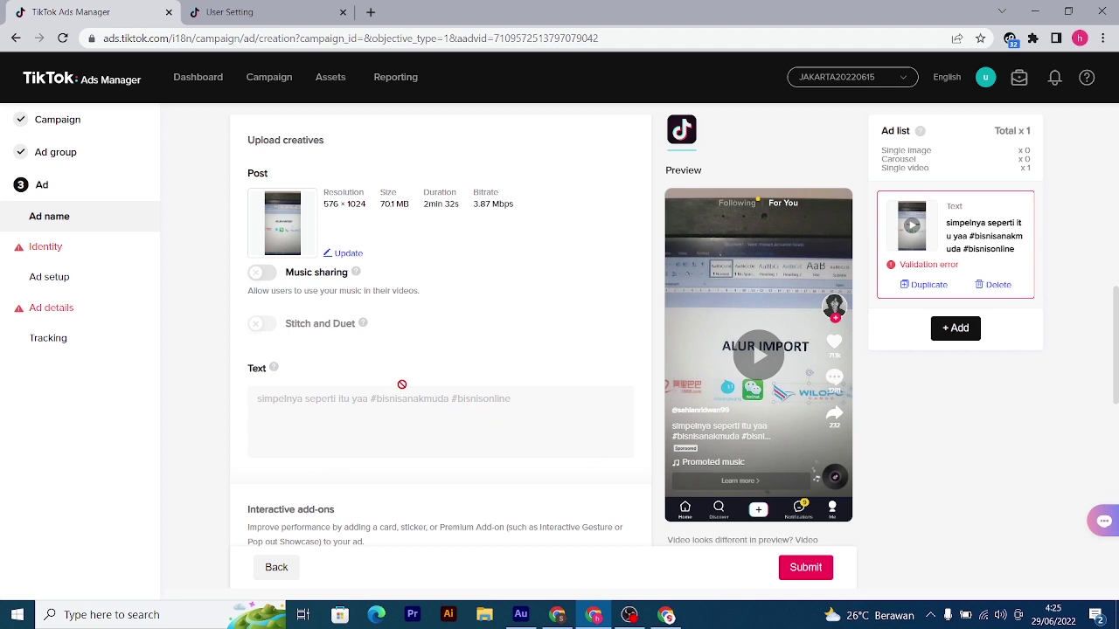
scroll(415, 424, "down", 2)
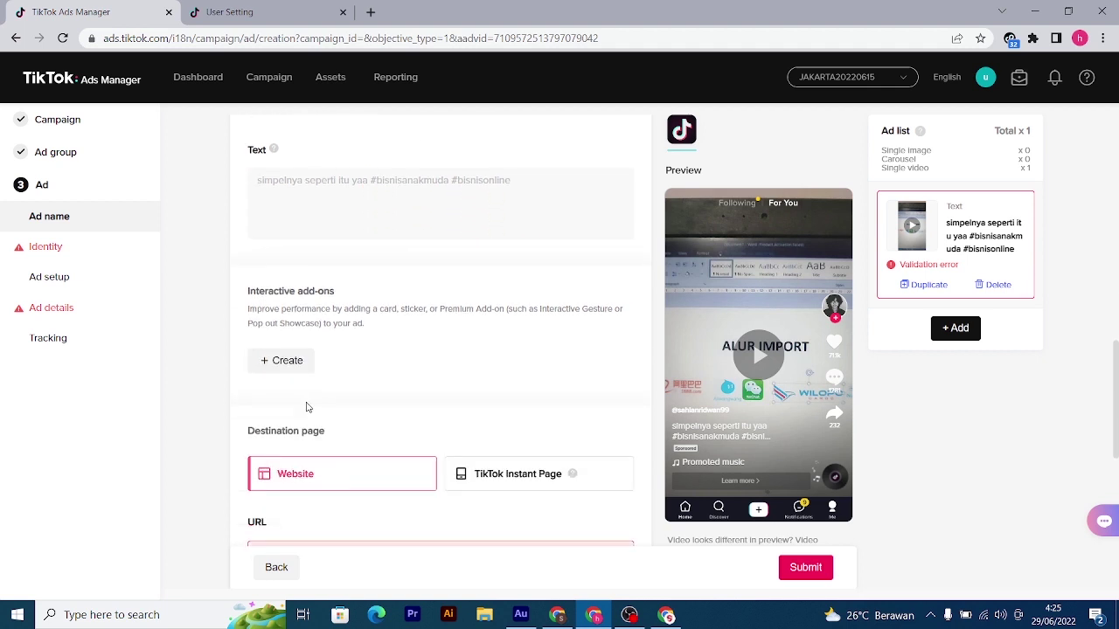
scroll(315, 407, "down", 2)
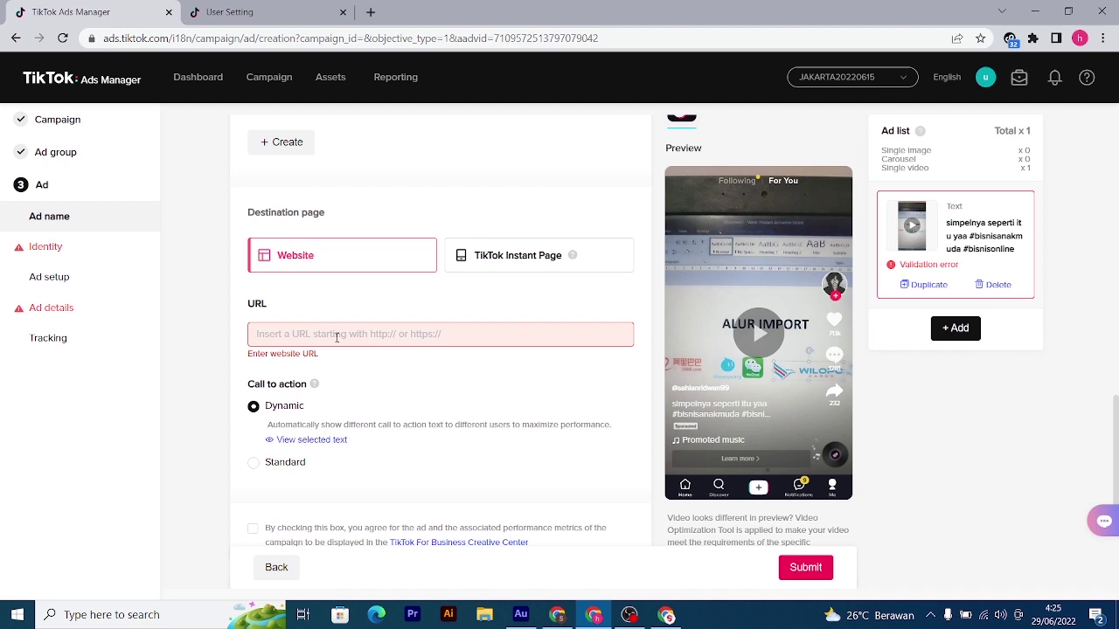
type("https://vt.tiktok.com/ZSdKMGGwH/")
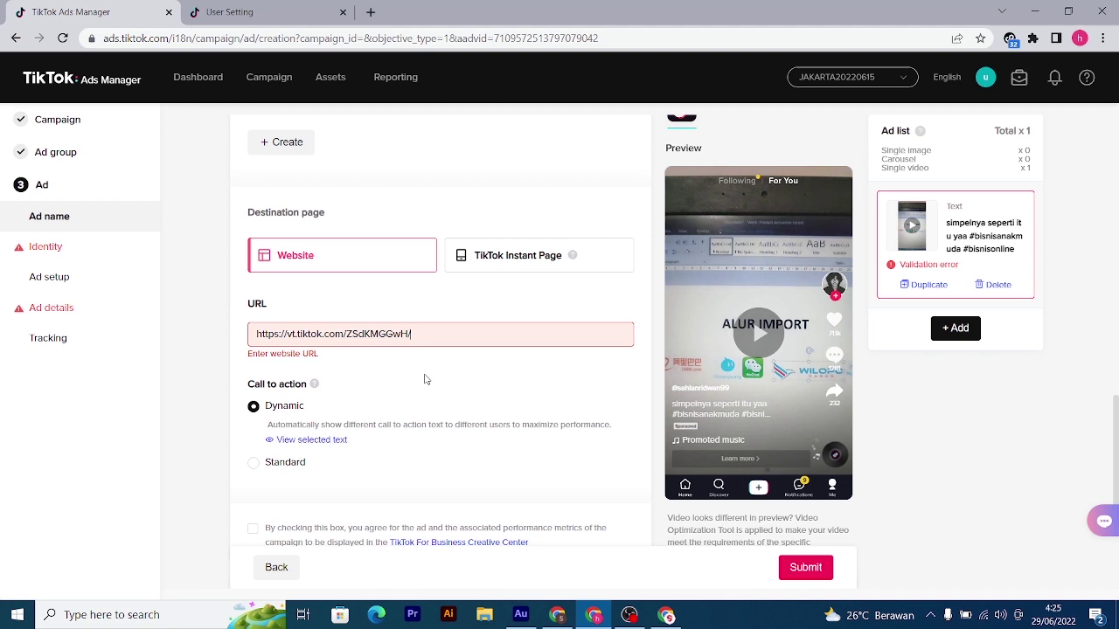
left_click(432, 308)
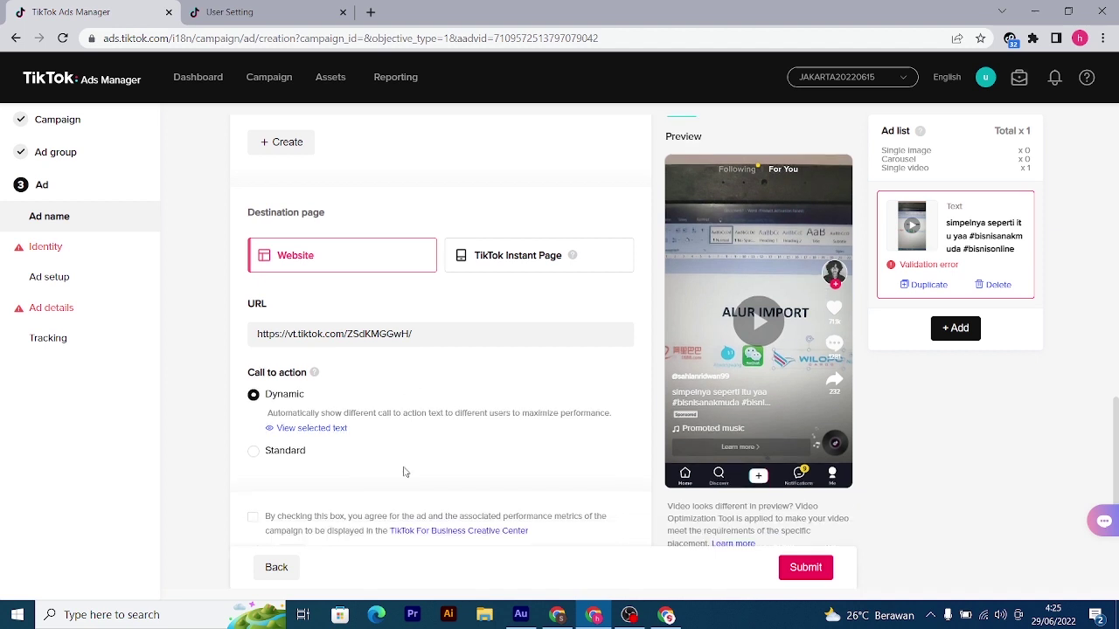
scroll(405, 473, "down", 3)
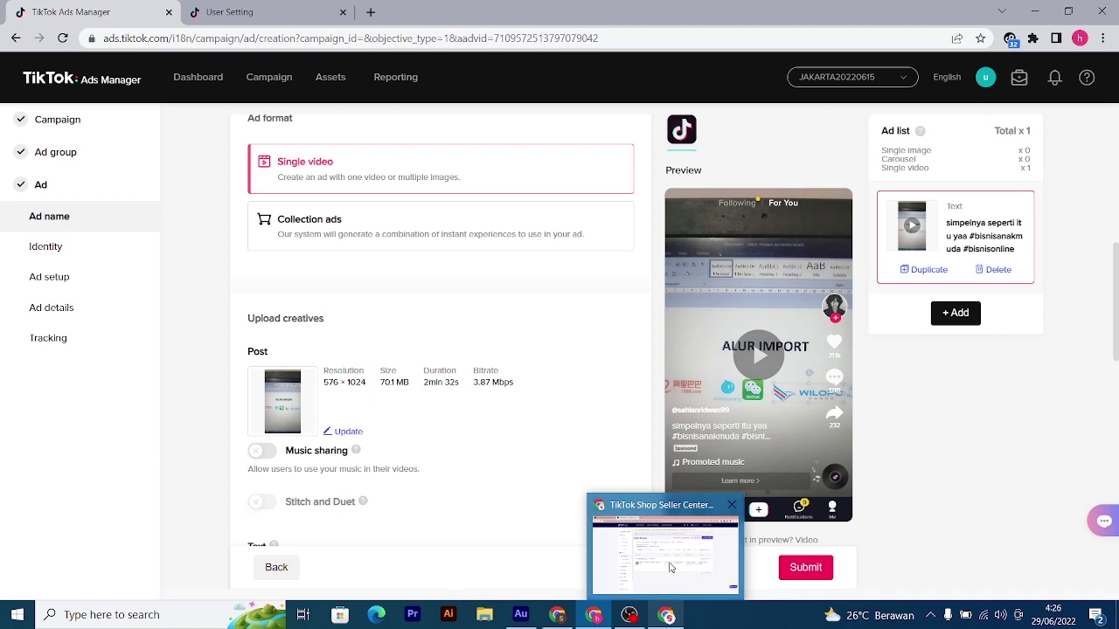
Switch to TikTok Shop Seller Center to view the orders awaiting shipment
left_click(664, 546)
key("alt+Tab")
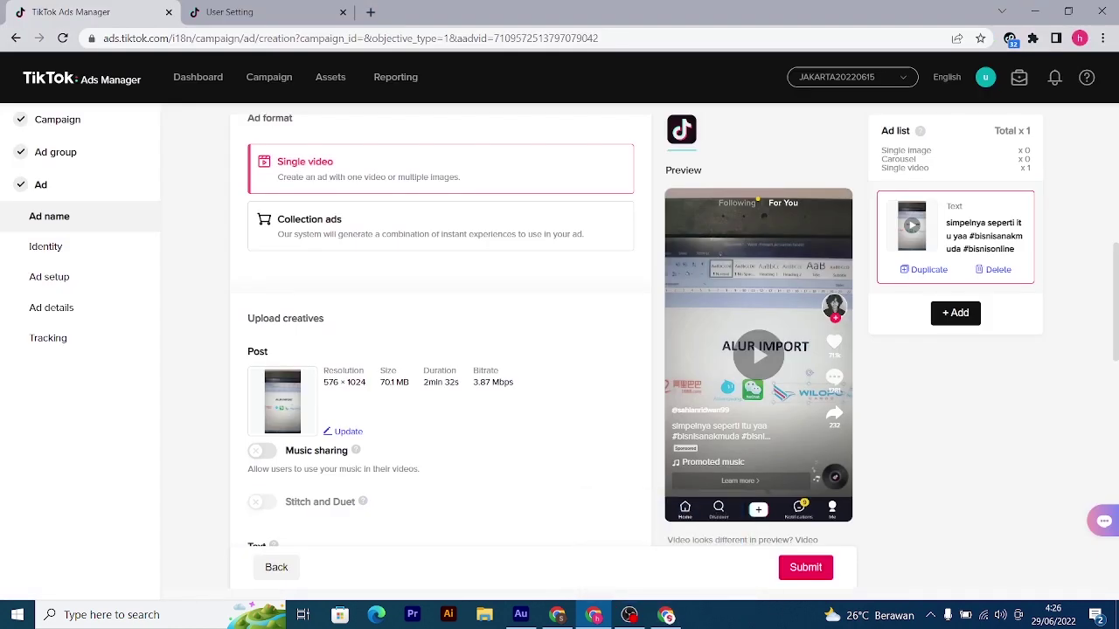
key("alt+Tab")
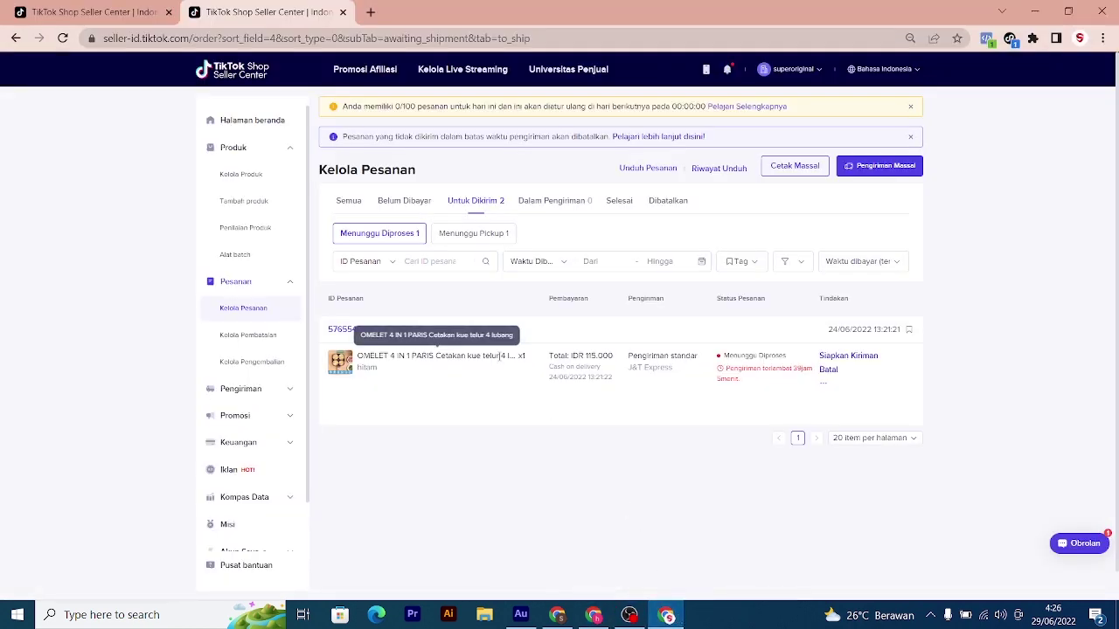